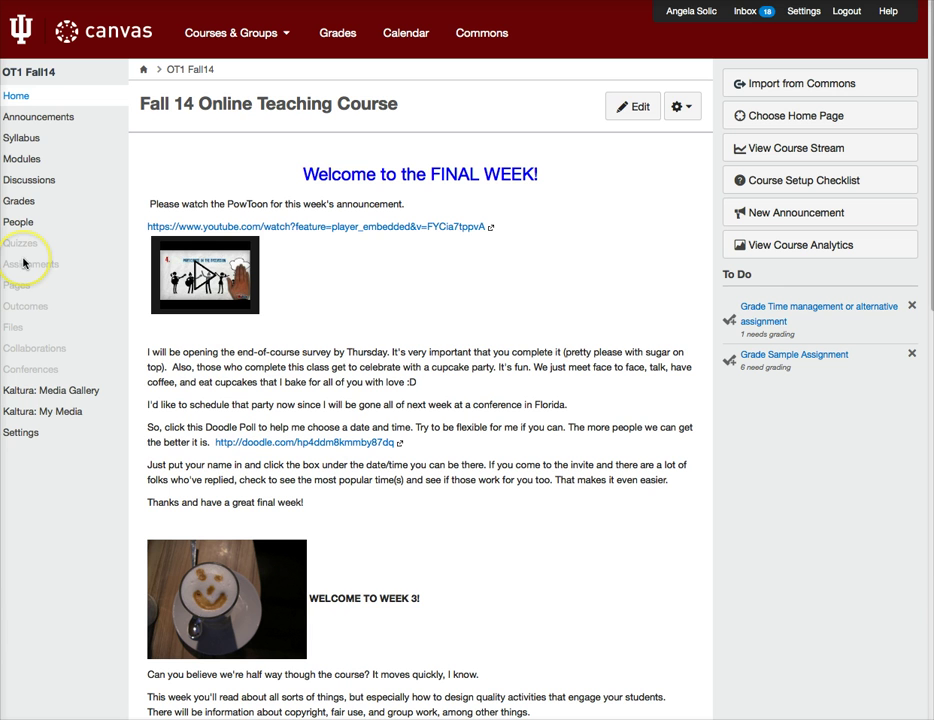
Open the course's Assignments list and look through its discussions, assignments and quizzes groups
{"action": "left_click", "coordinate": [25, 264]}
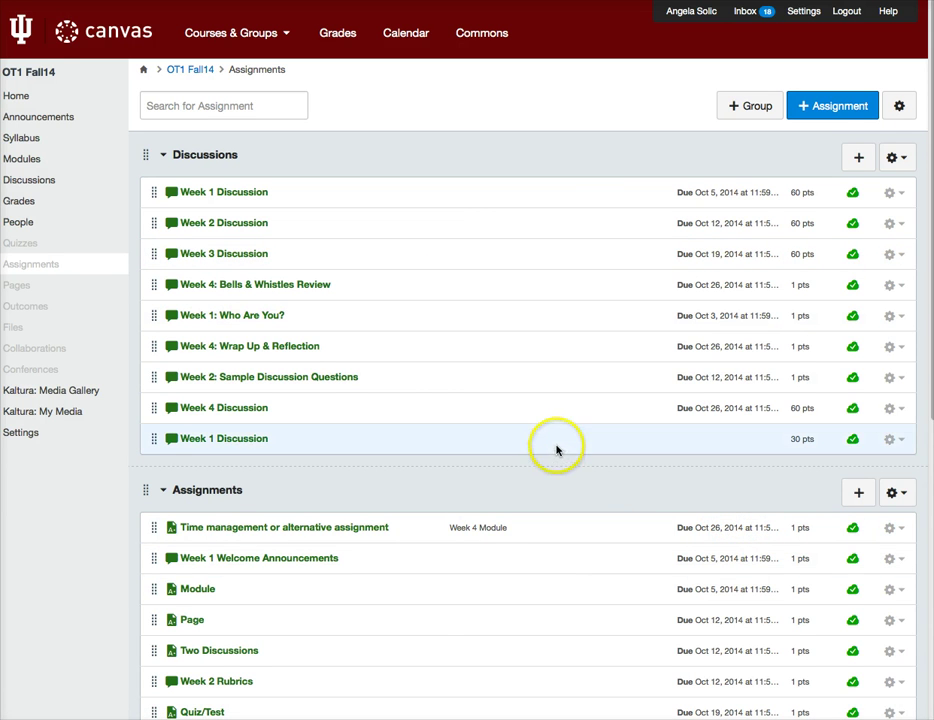
{"action": "scroll", "coordinate": [567, 444], "scroll_direction": "down", "scroll_amount": 4}
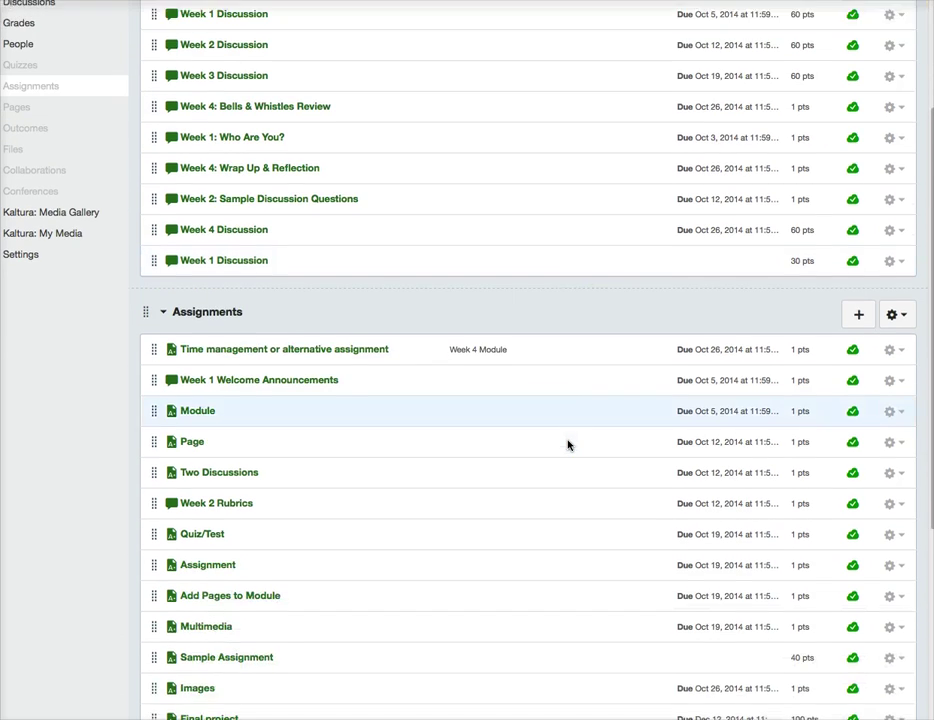
{"action": "scroll", "coordinate": [567, 444], "scroll_direction": "down", "scroll_amount": 5}
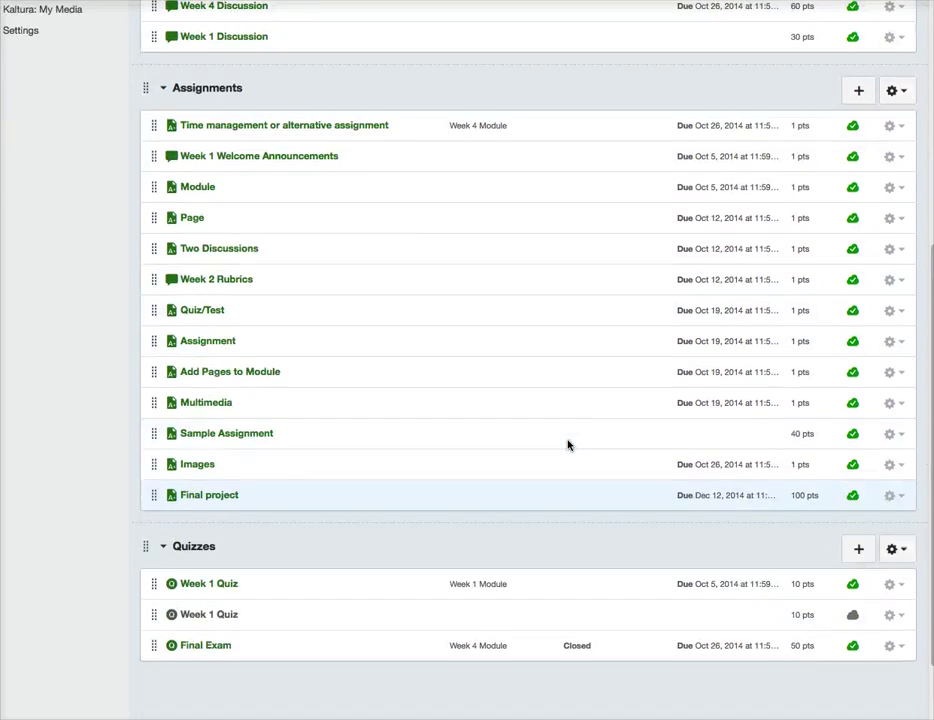
{"action": "scroll", "coordinate": [567, 444], "scroll_direction": "up", "scroll_amount": 9}
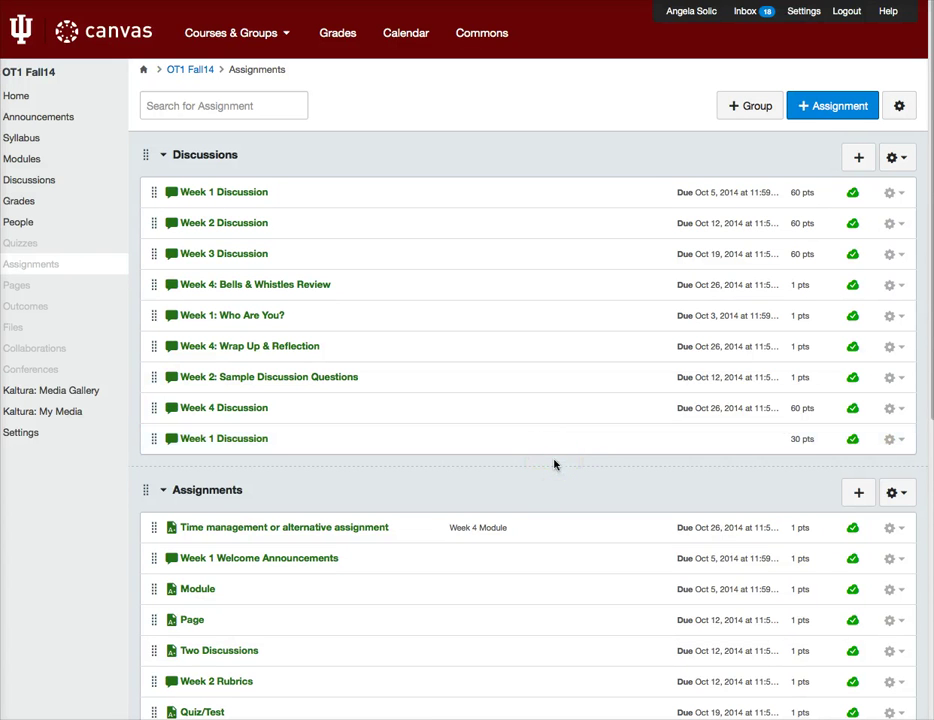
{"action": "left_click", "coordinate": [536, 483]}
Show the full list of course pages and look through the page titles
{"action": "left_click", "coordinate": [18, 287]}
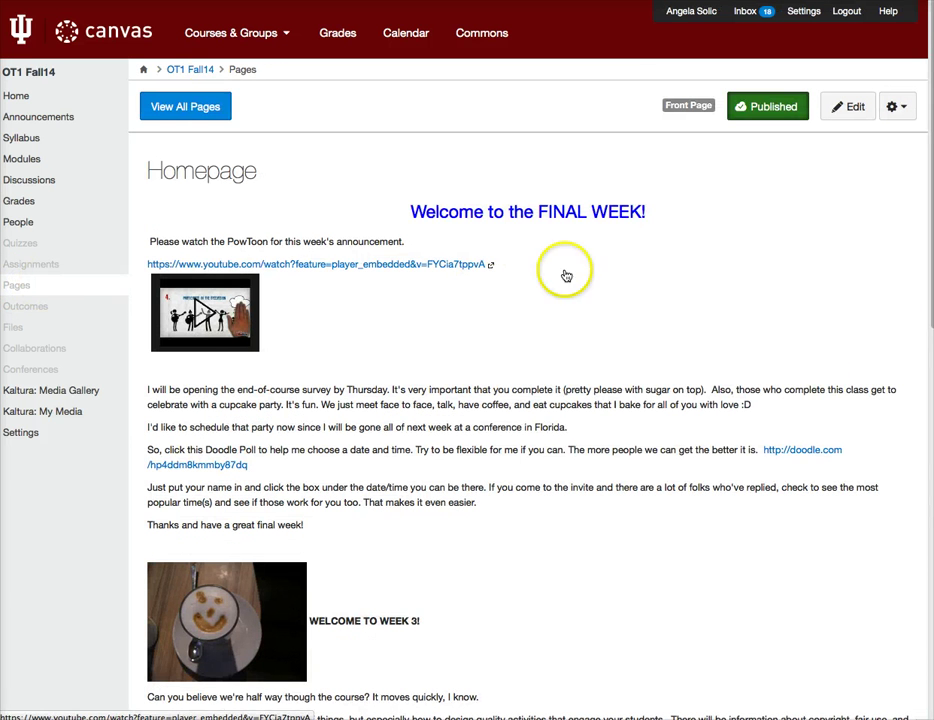
{"action": "left_click", "coordinate": [169, 106]}
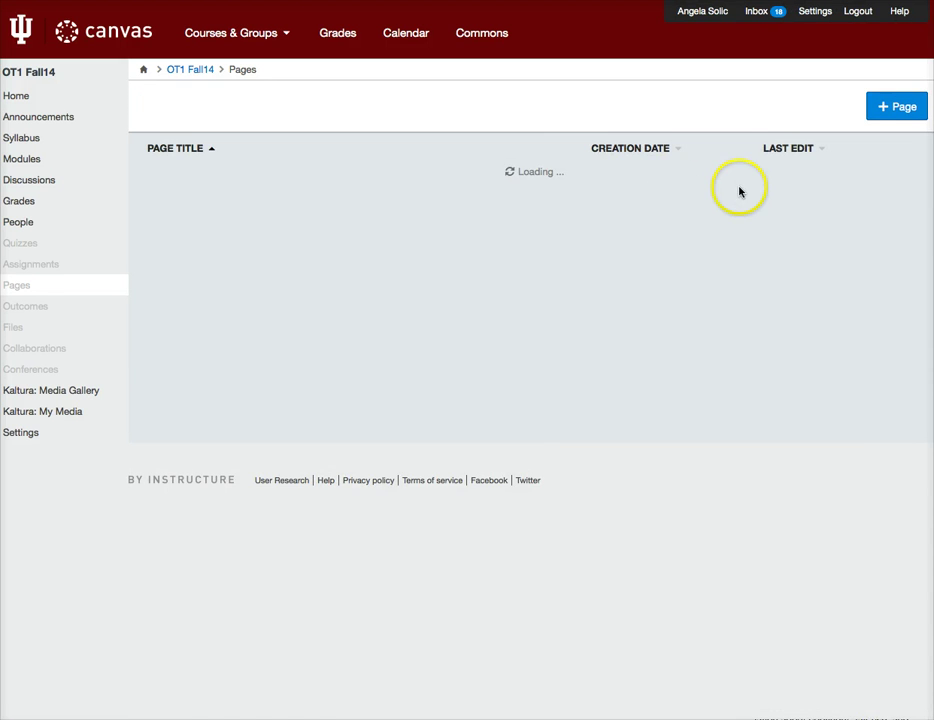
{"action": "scroll", "coordinate": [409, 322], "scroll_direction": "down", "scroll_amount": 2}
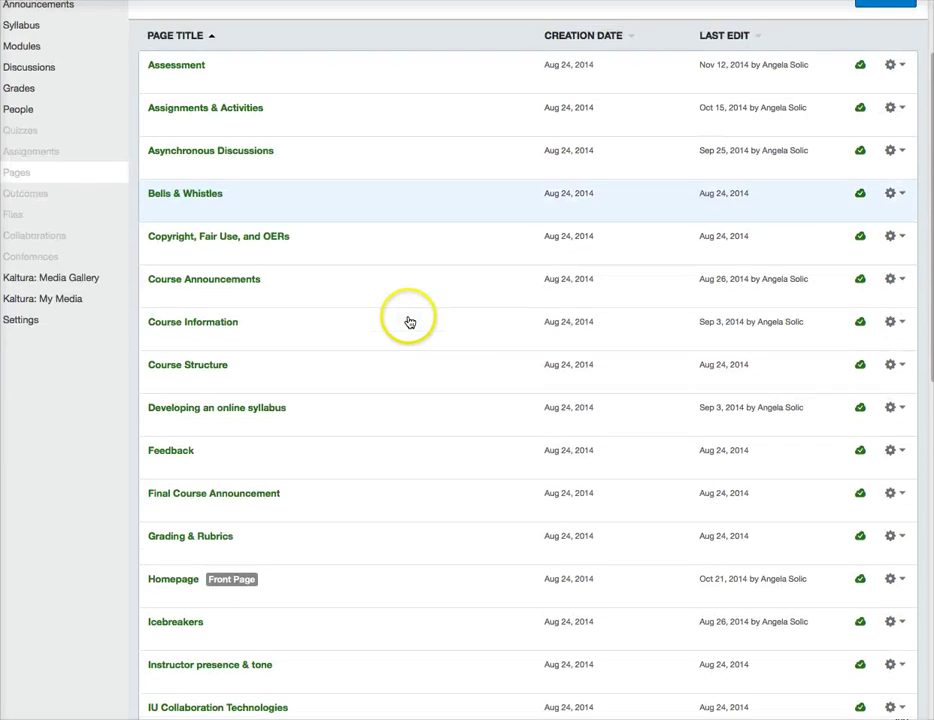
{"action": "scroll", "coordinate": [409, 322], "scroll_direction": "down", "scroll_amount": 7}
{"action": "scroll", "coordinate": [410, 321], "scroll_direction": "up", "scroll_amount": 8}
{"action": "scroll", "coordinate": [410, 322], "scroll_direction": "down", "scroll_amount": 2}
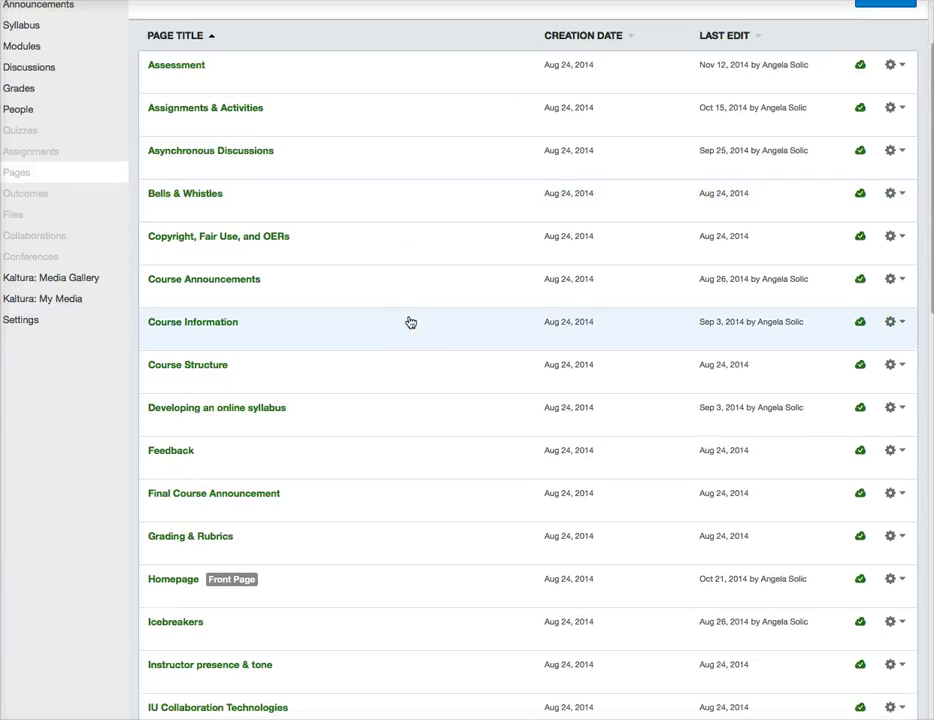
{"action": "left_click", "coordinate": [432, 324]}
{"action": "scroll", "coordinate": [432, 325], "scroll_direction": "up", "scroll_amount": 2}
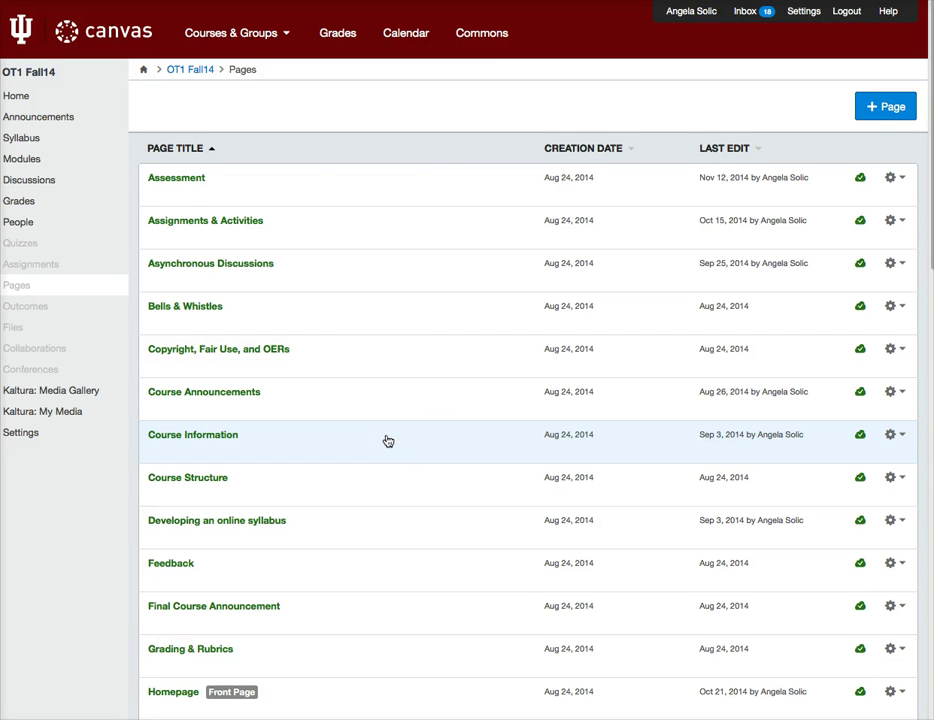
Open the course's Files area to examine its folders and uploaded documents
{"action": "left_click", "coordinate": [13, 328]}
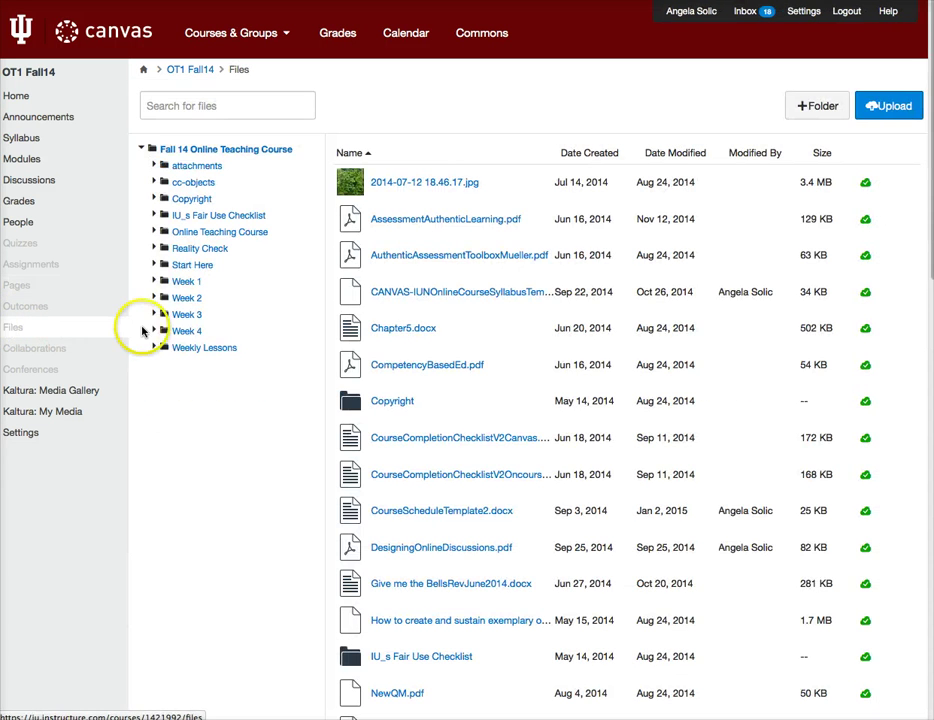
{"action": "left_click", "coordinate": [266, 328]}
{"action": "left_click", "coordinate": [12, 328]}
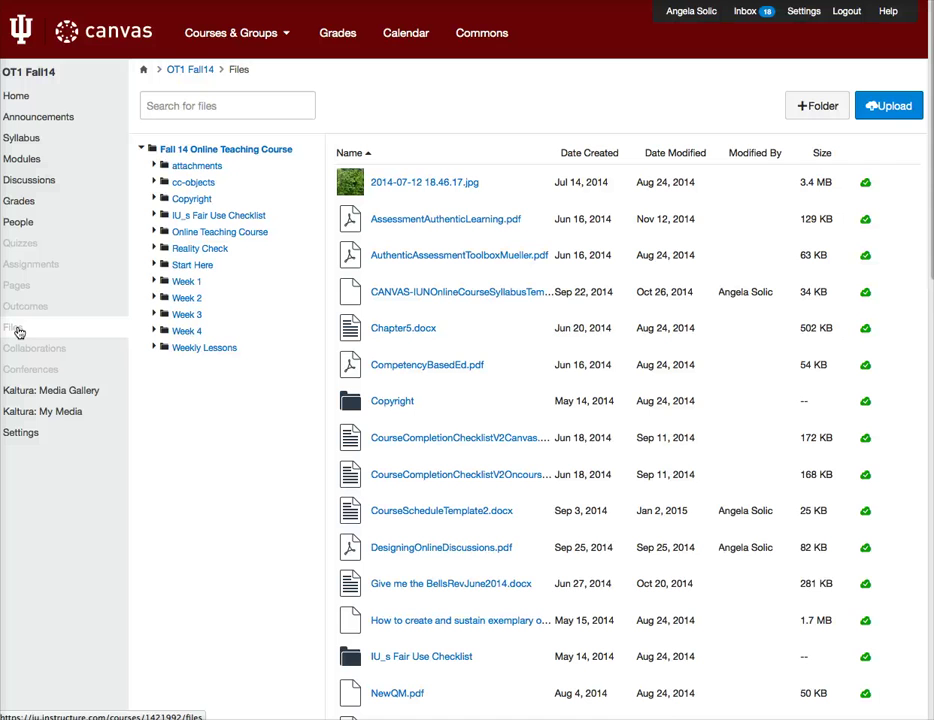
{"action": "left_click", "coordinate": [26, 331]}
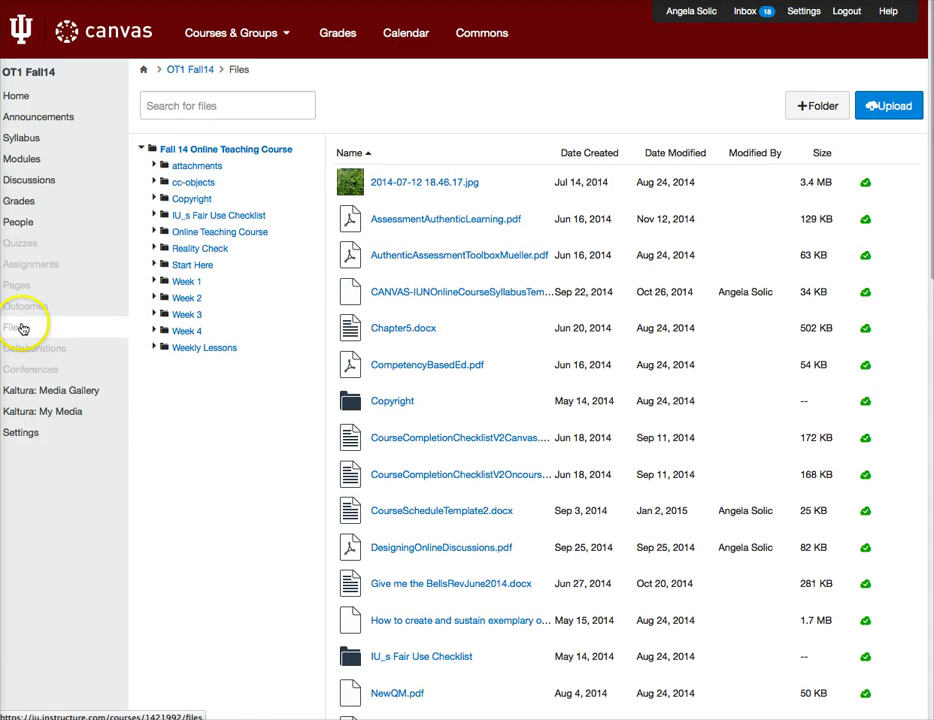
Hide Kaltura: Media Gallery and Kaltura: My Media from students in the course navigation settings and save
{"action": "left_click", "coordinate": [18, 436]}
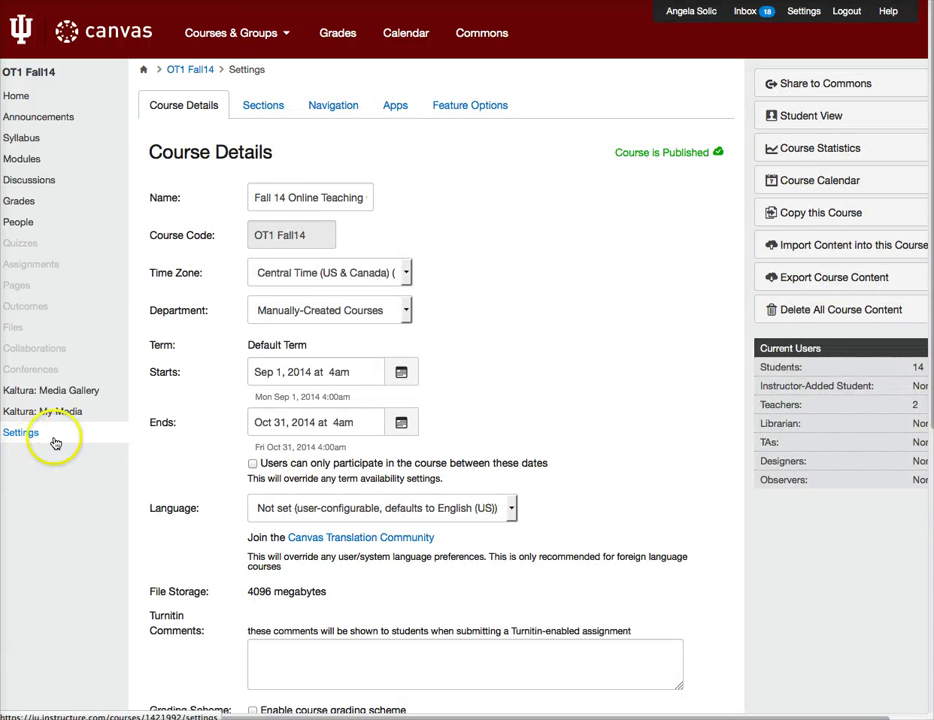
{"action": "left_click", "coordinate": [342, 105]}
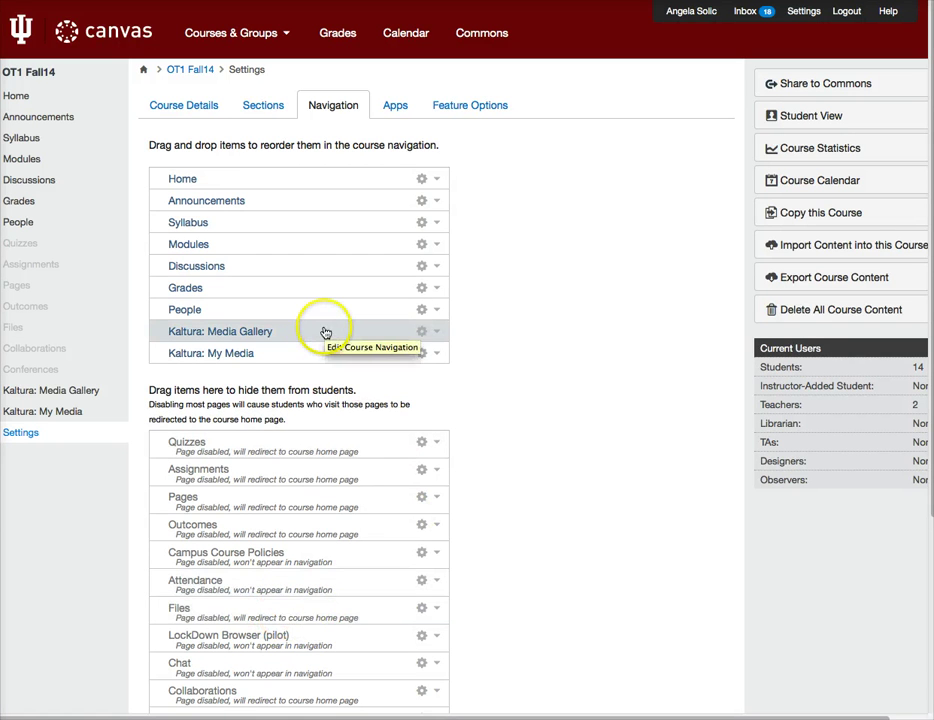
{"action": "left_click_drag", "start_coordinate": [320, 334], "coordinate": [328, 428]}
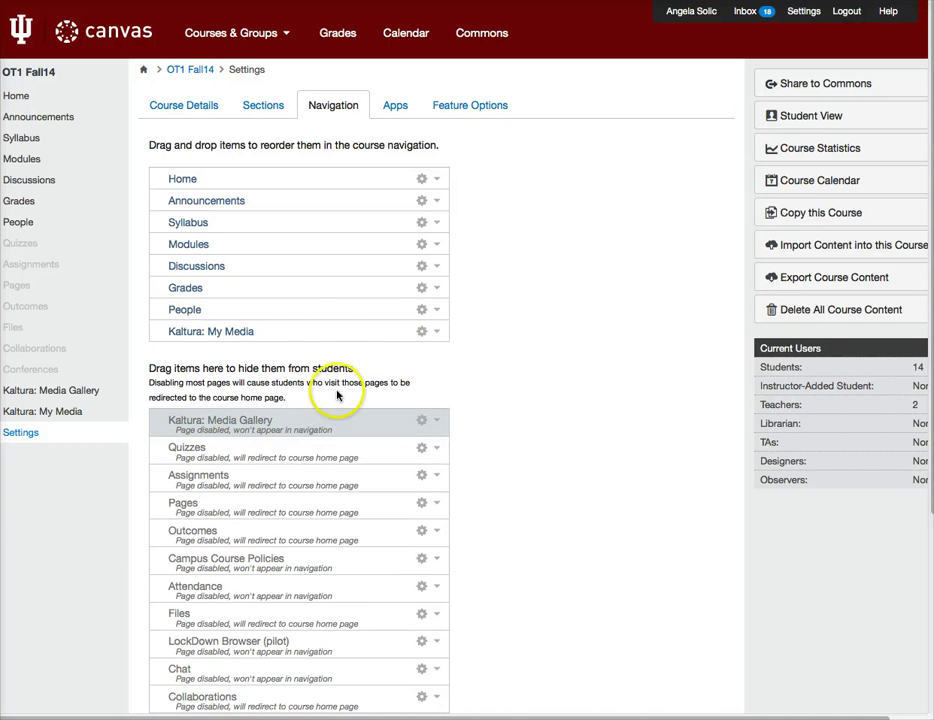
{"action": "left_click_drag", "start_coordinate": [325, 332], "coordinate": [327, 396]}
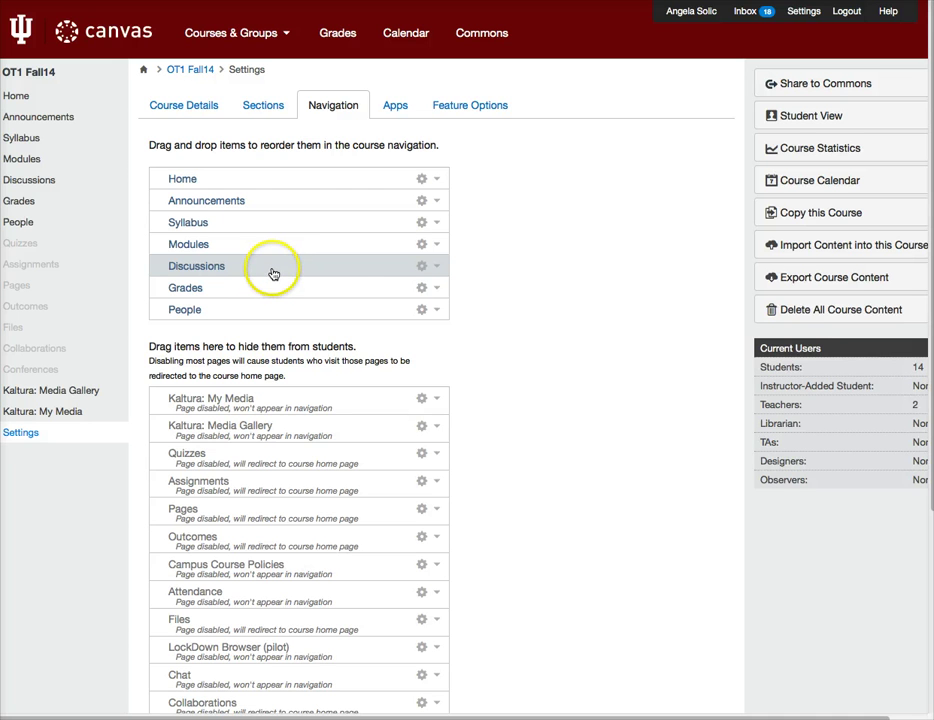
{"action": "scroll", "coordinate": [471, 338], "scroll_direction": "down", "scroll_amount": 5}
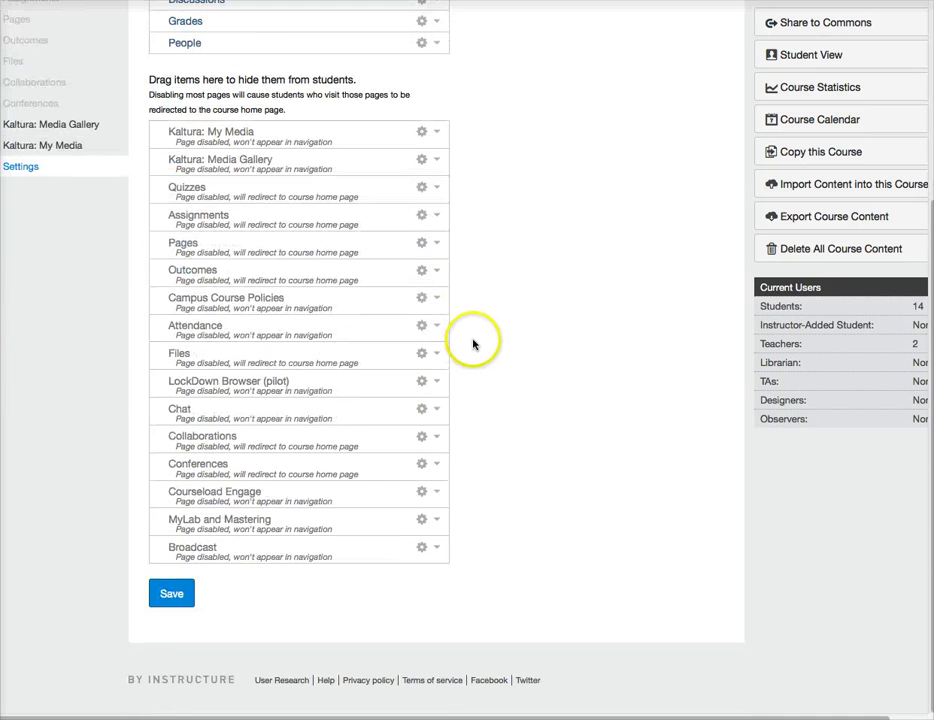
{"action": "left_click", "coordinate": [172, 600]}
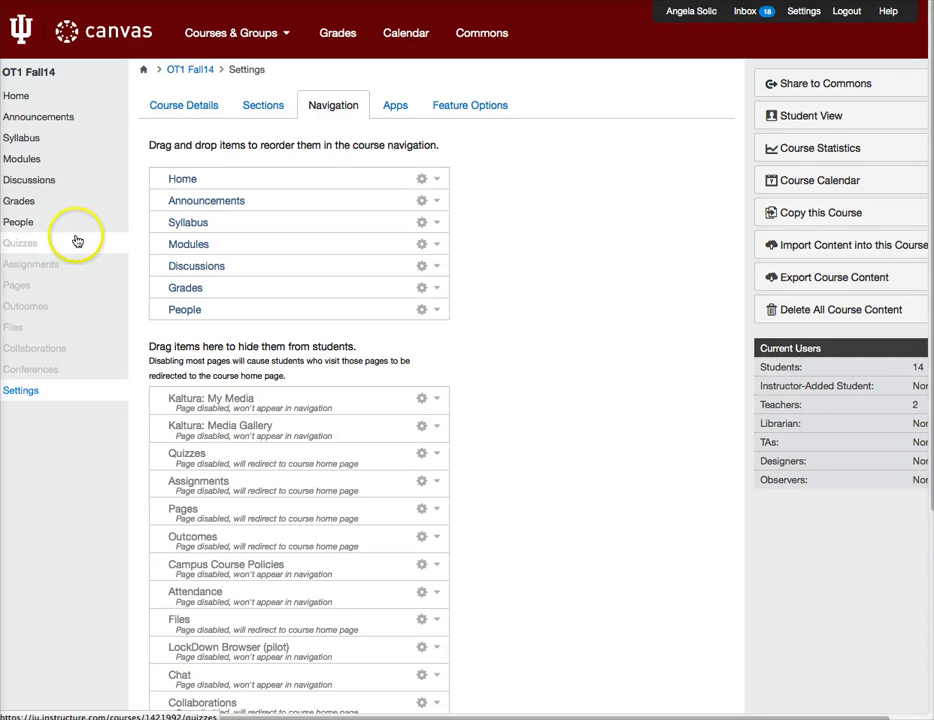
Add the existing course file CompetencyBasedEd.pdf to the Week 4 module without indentation
{"action": "left_click", "coordinate": [22, 160]}
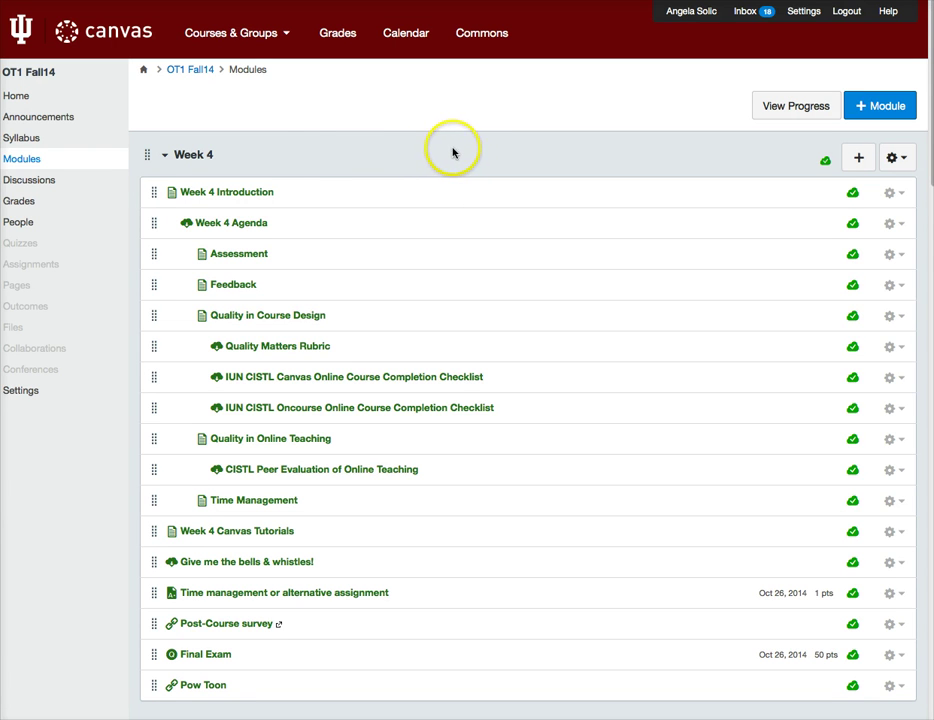
{"action": "left_click", "coordinate": [860, 162]}
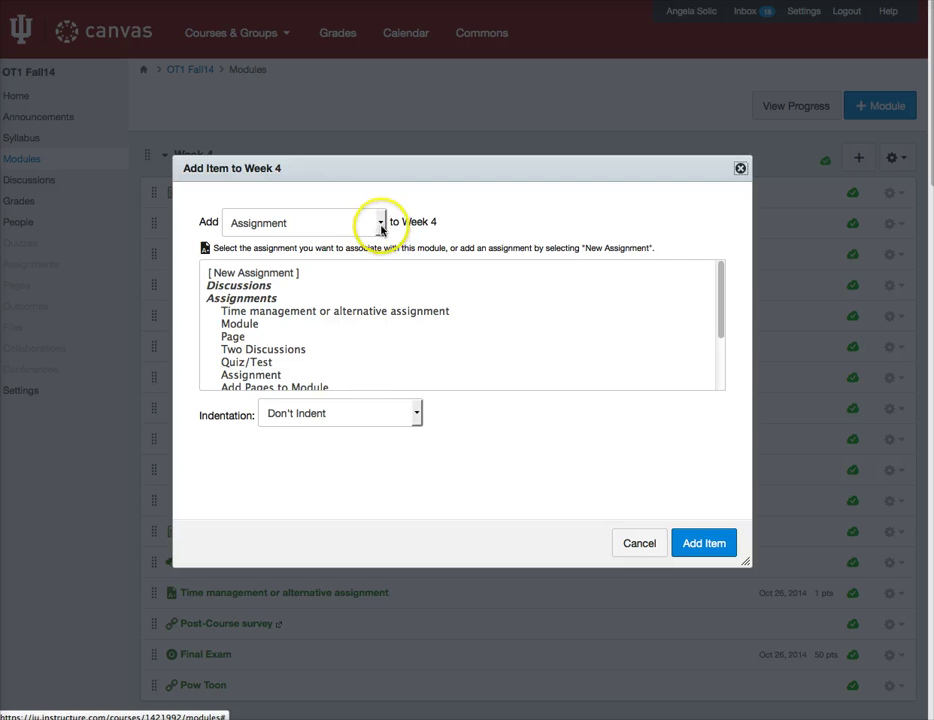
{"action": "left_click", "coordinate": [381, 225]}
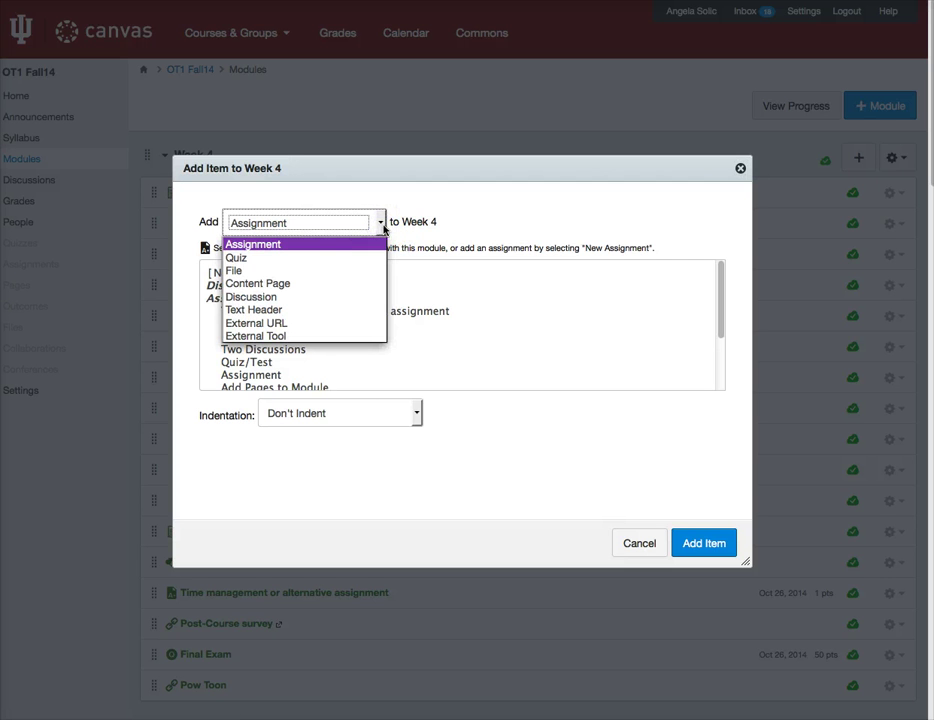
{"action": "left_click", "coordinate": [235, 272]}
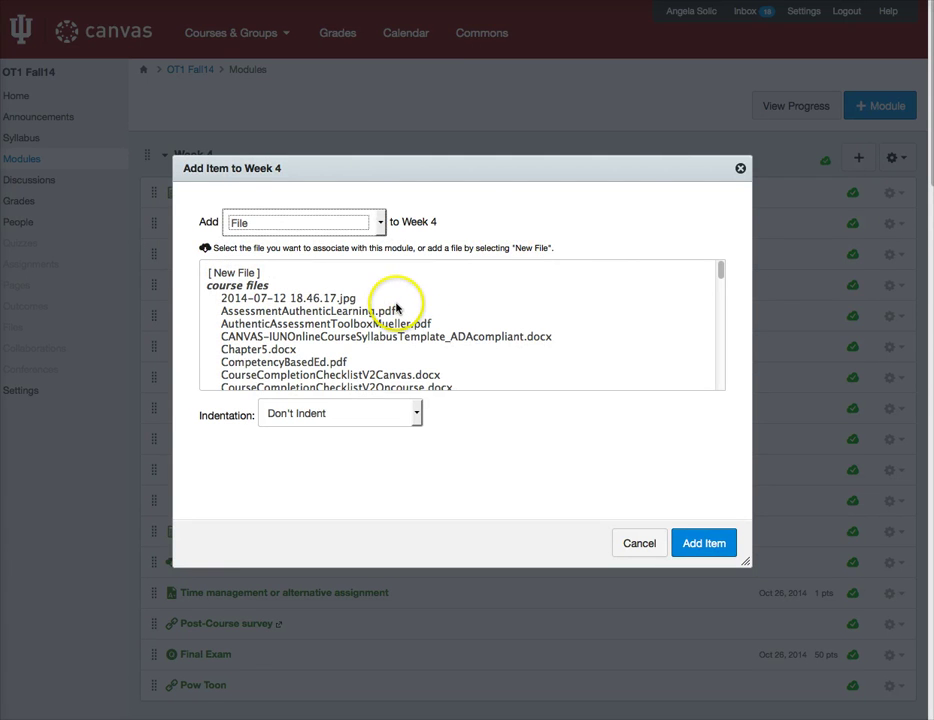
{"action": "scroll", "coordinate": [396, 308], "scroll_direction": "down", "scroll_amount": 3}
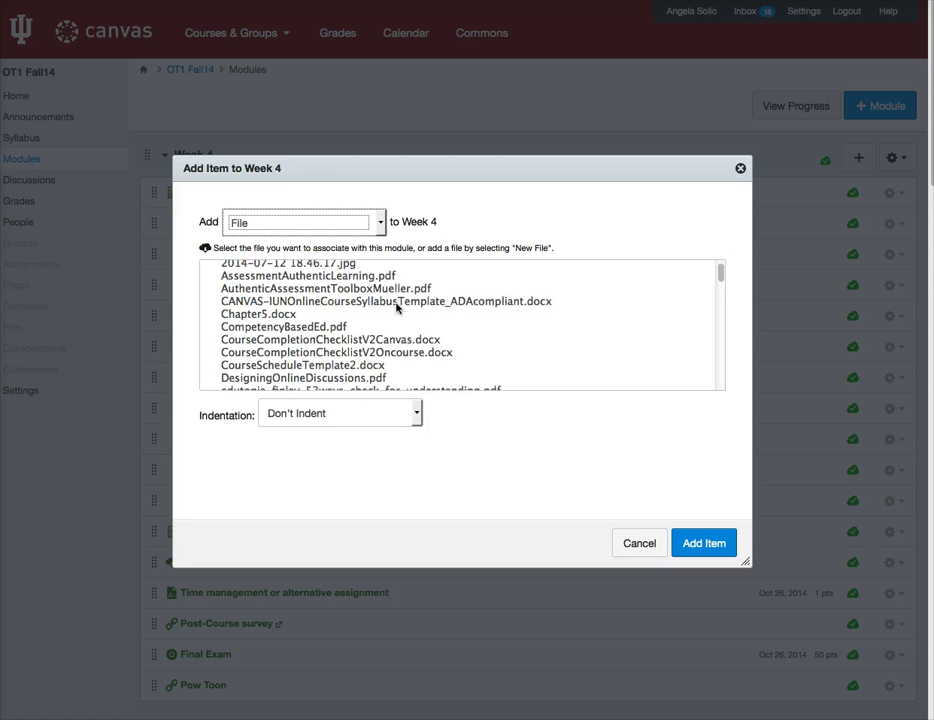
{"action": "scroll", "coordinate": [396, 308], "scroll_direction": "down", "scroll_amount": 1}
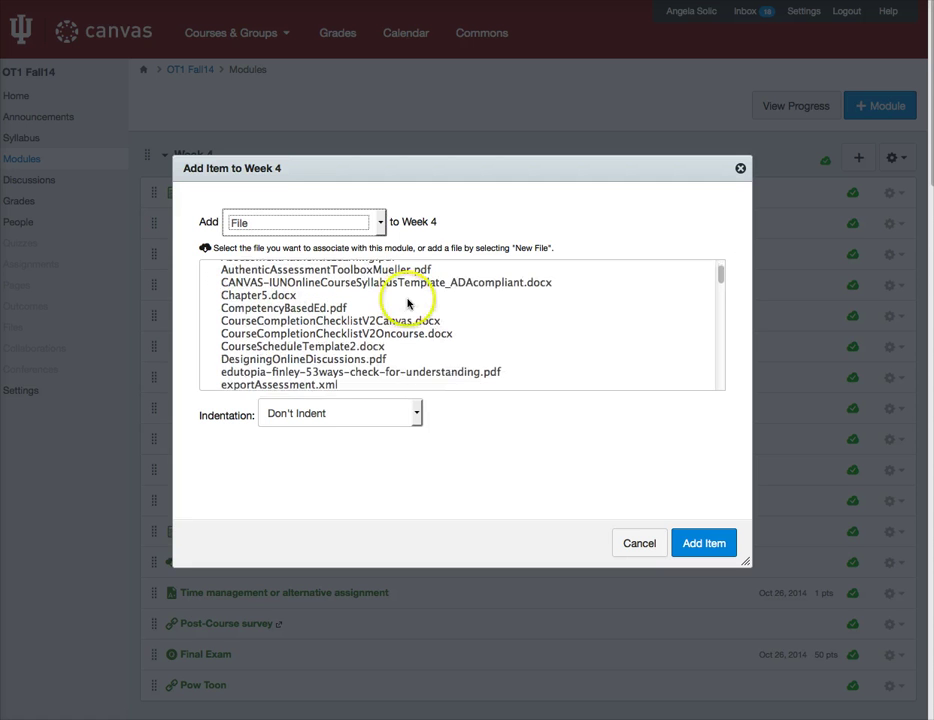
{"action": "left_click", "coordinate": [359, 302]}
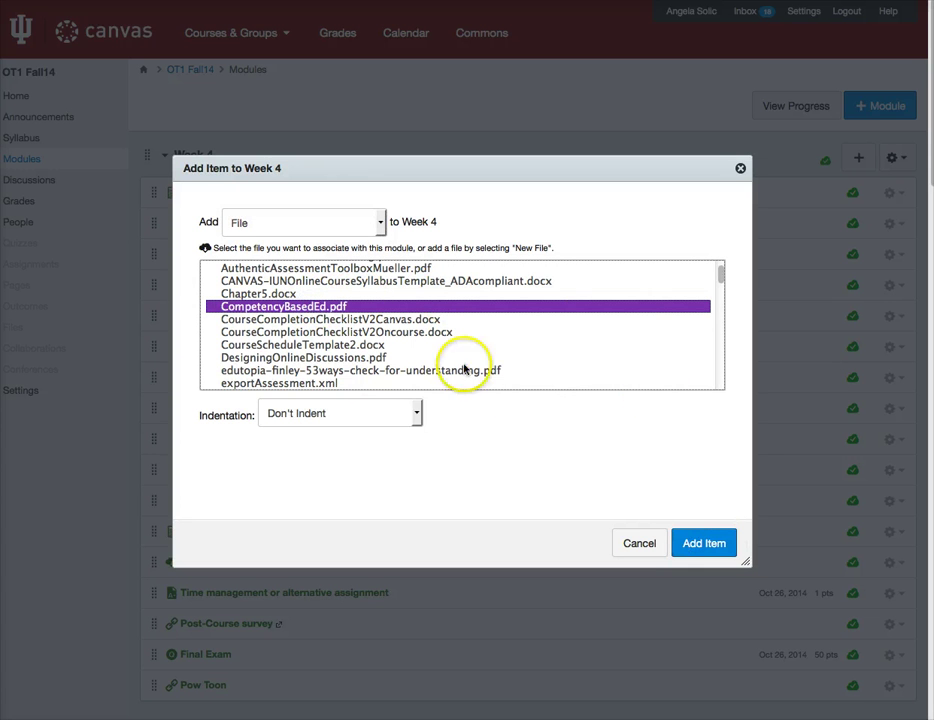
{"action": "left_click", "coordinate": [704, 545]}
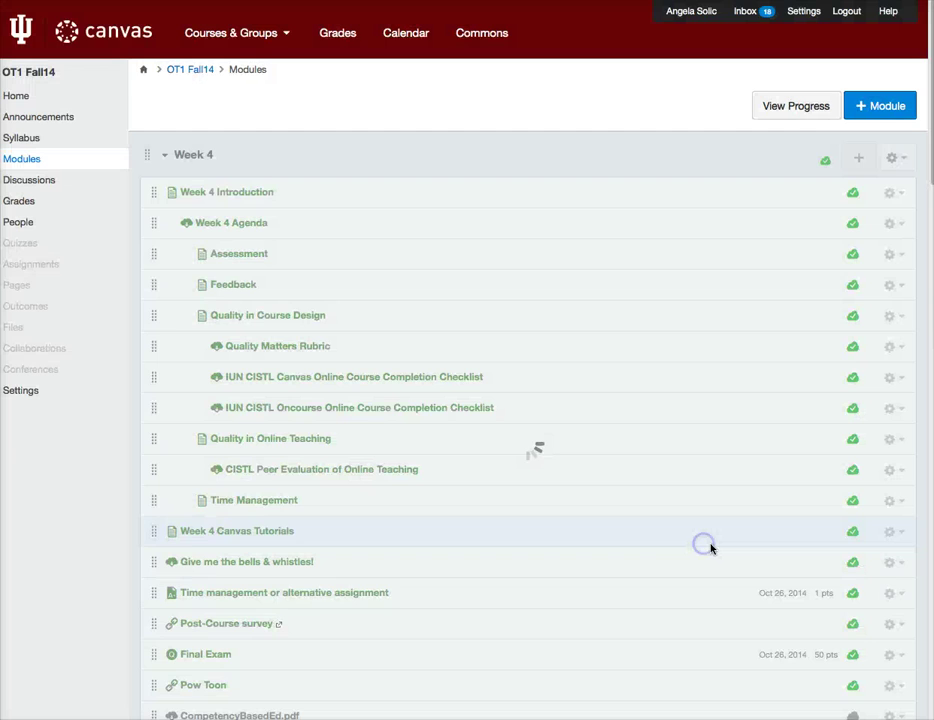
Preview the CompetencyBasedEd.pdf item from the Week 4 module and return to the module list
{"action": "scroll", "coordinate": [609, 513], "scroll_direction": "down", "scroll_amount": 5}
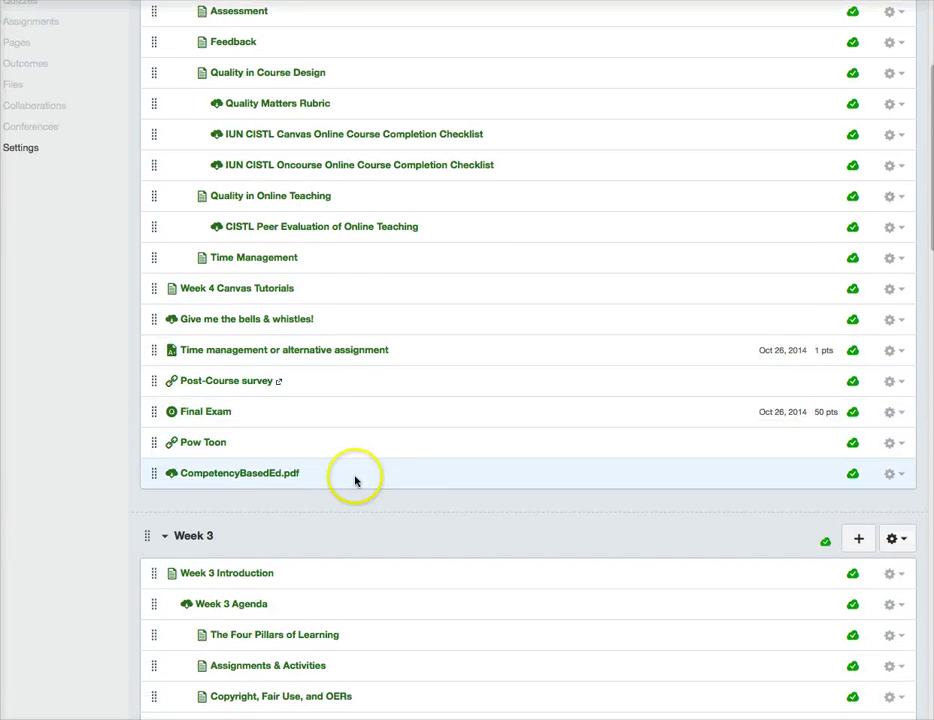
{"action": "left_click", "coordinate": [217, 476]}
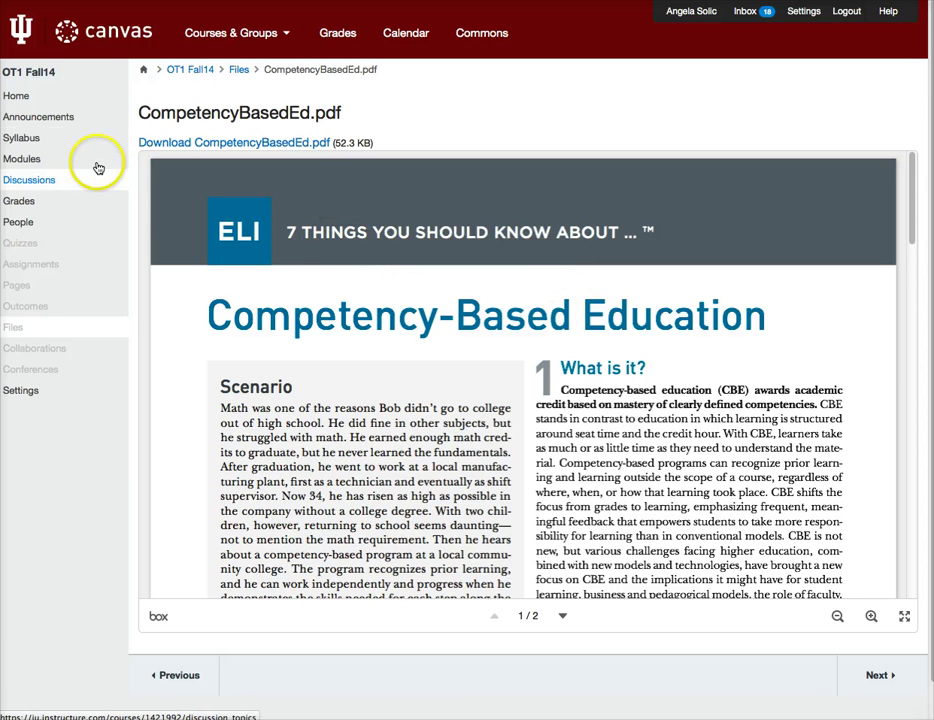
{"action": "left_click", "coordinate": [20, 160]}
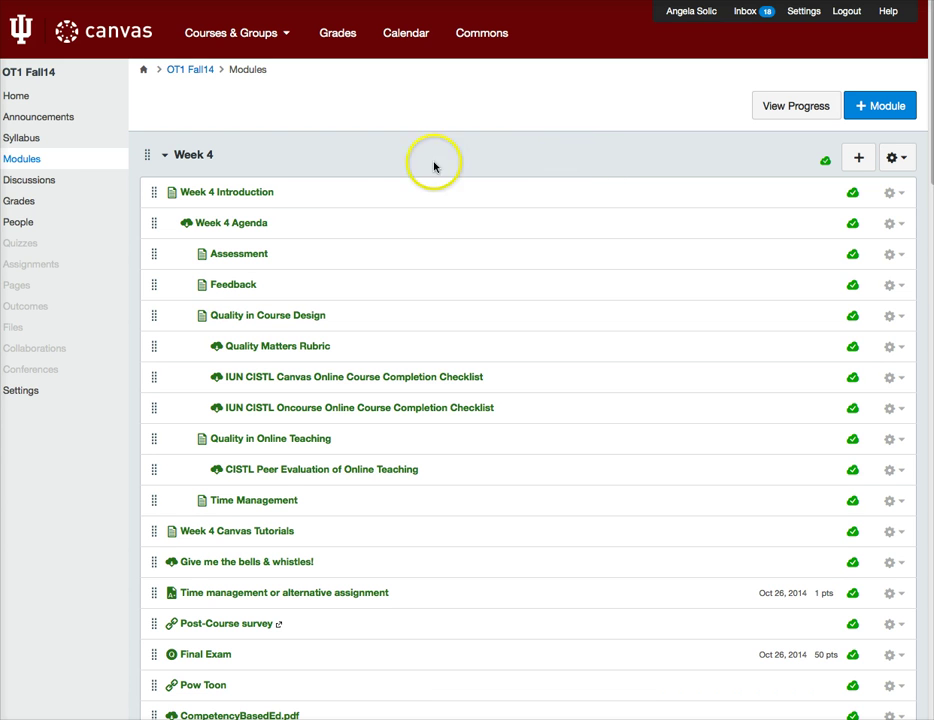
Open the Week 4 Agenda and the Week 4 Introduction page from the module to review their content
{"action": "left_click", "coordinate": [214, 224]}
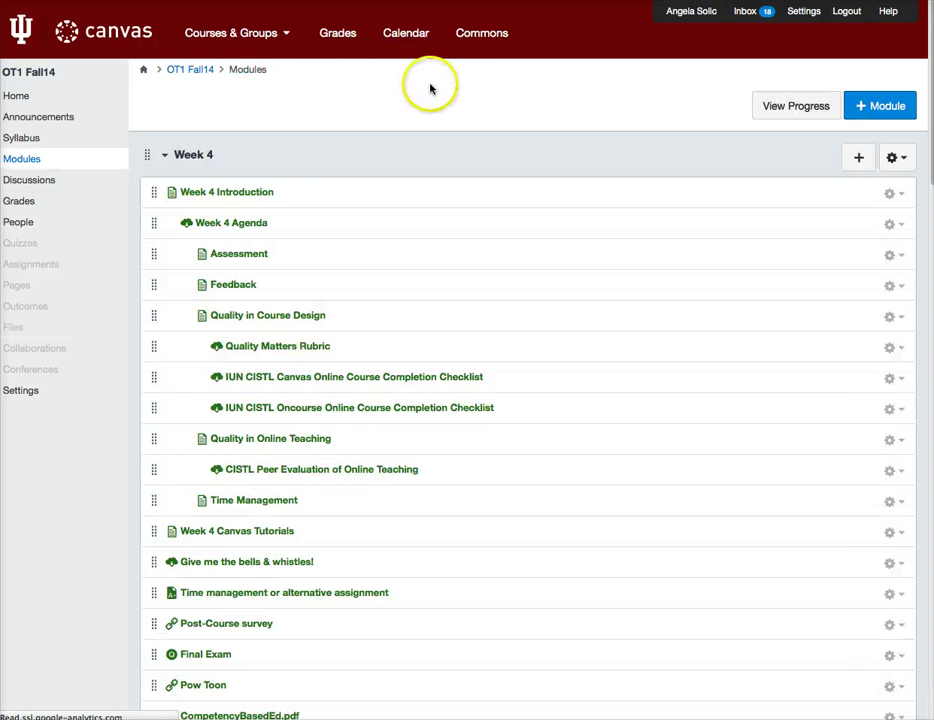
{"action": "left_click", "coordinate": [229, 193]}
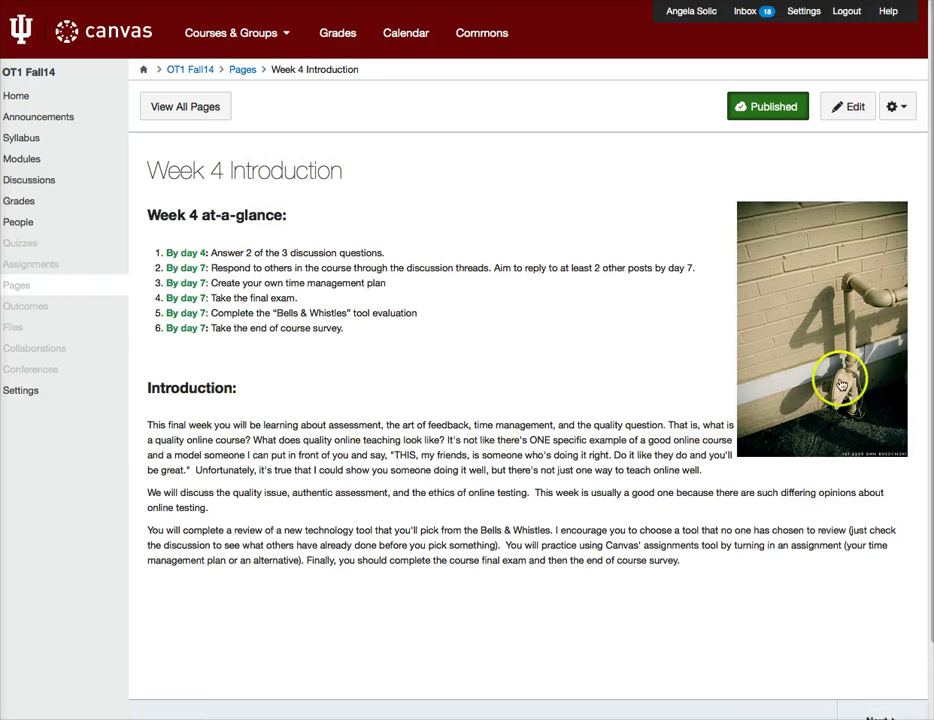
{"action": "scroll", "coordinate": [590, 440], "scroll_direction": "down", "scroll_amount": 3}
{"action": "scroll", "coordinate": [590, 397], "scroll_direction": "up", "scroll_amount": 3}
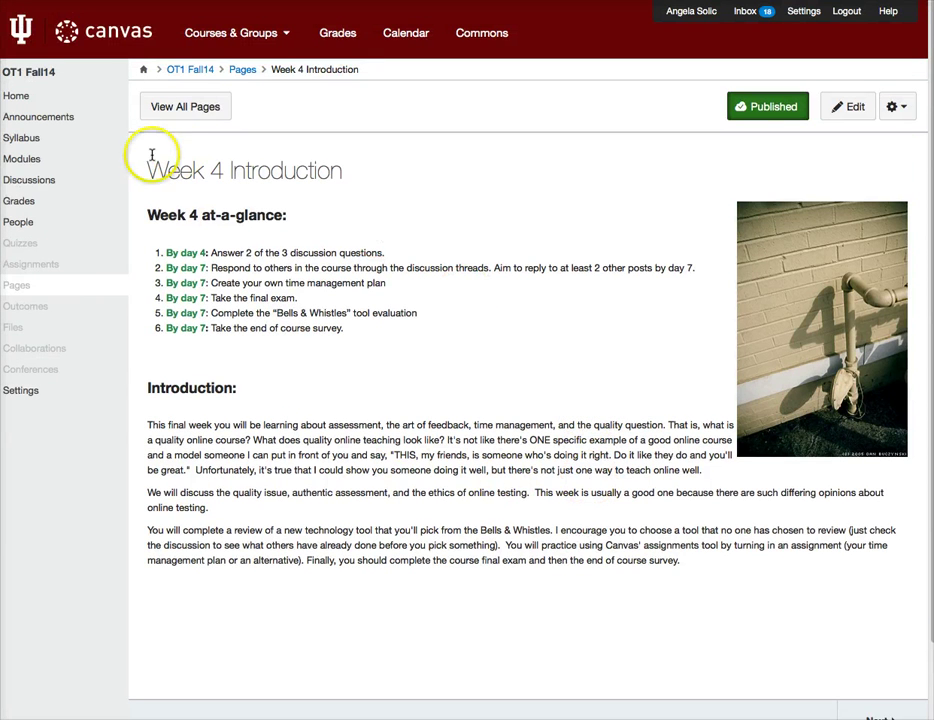
Return to the module list and view the content pages available to add to the Week 4 module, without adding one
{"action": "left_click", "coordinate": [32, 159]}
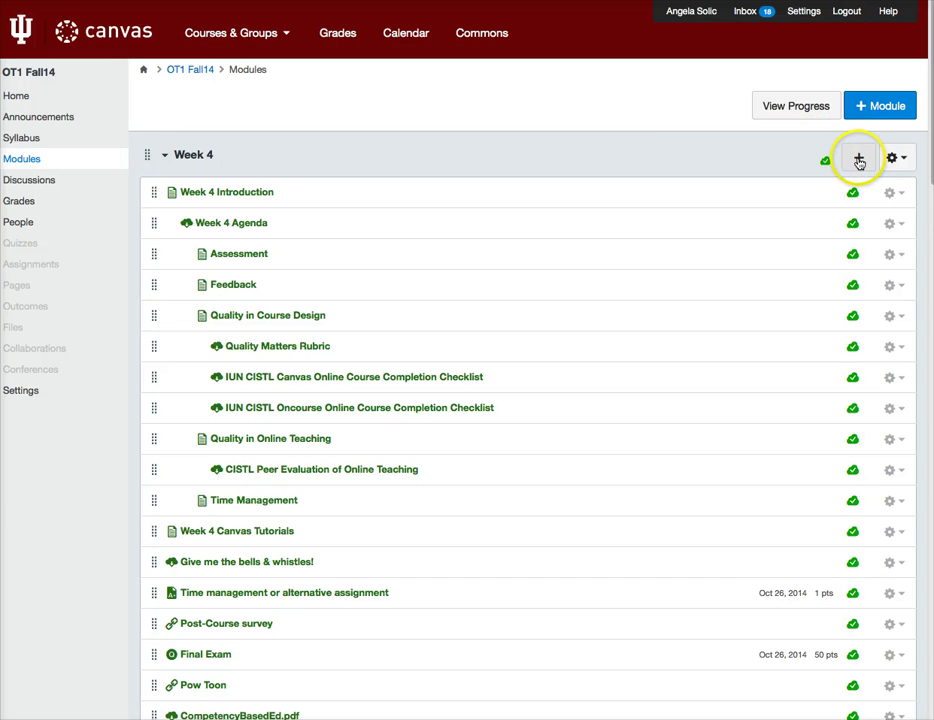
{"action": "left_click", "coordinate": [857, 159]}
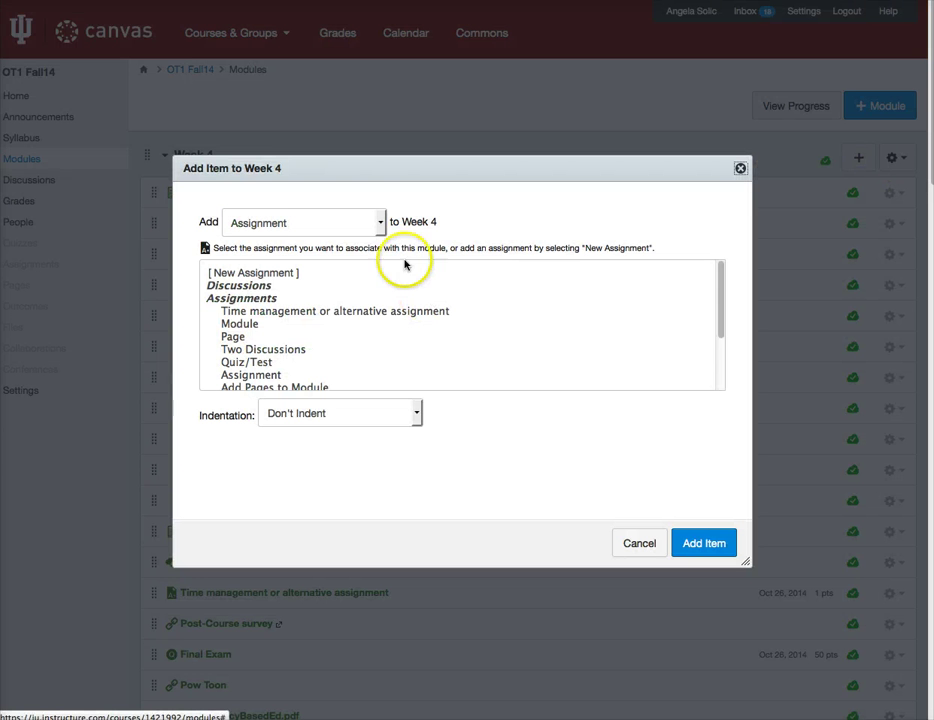
{"action": "left_click", "coordinate": [378, 222]}
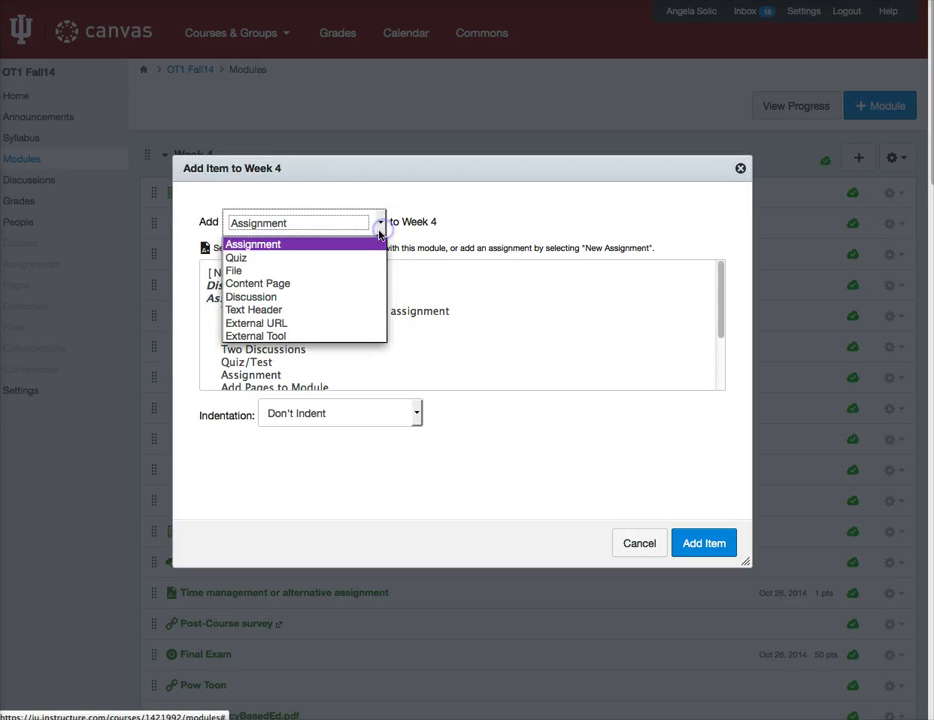
{"action": "left_click", "coordinate": [262, 284]}
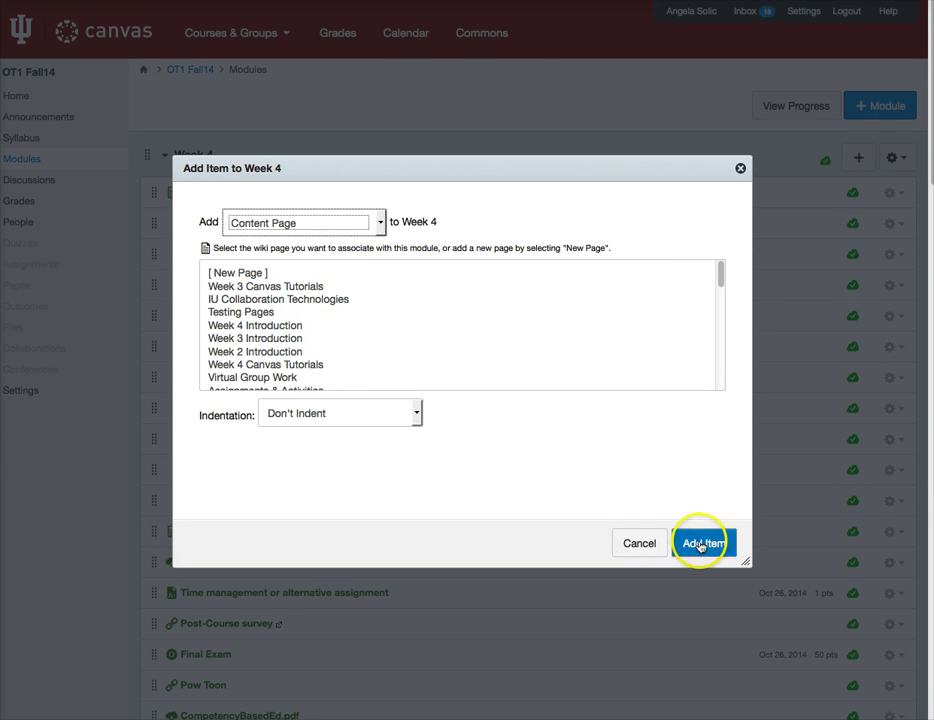
{"action": "left_click", "coordinate": [640, 544]}
Move CompetencyBasedEd.pdf up in the Week 4 module so it sits between Time Management and Week 4 Canvas Tutorials
{"action": "scroll", "coordinate": [630, 509], "scroll_direction": "down", "scroll_amount": 2}
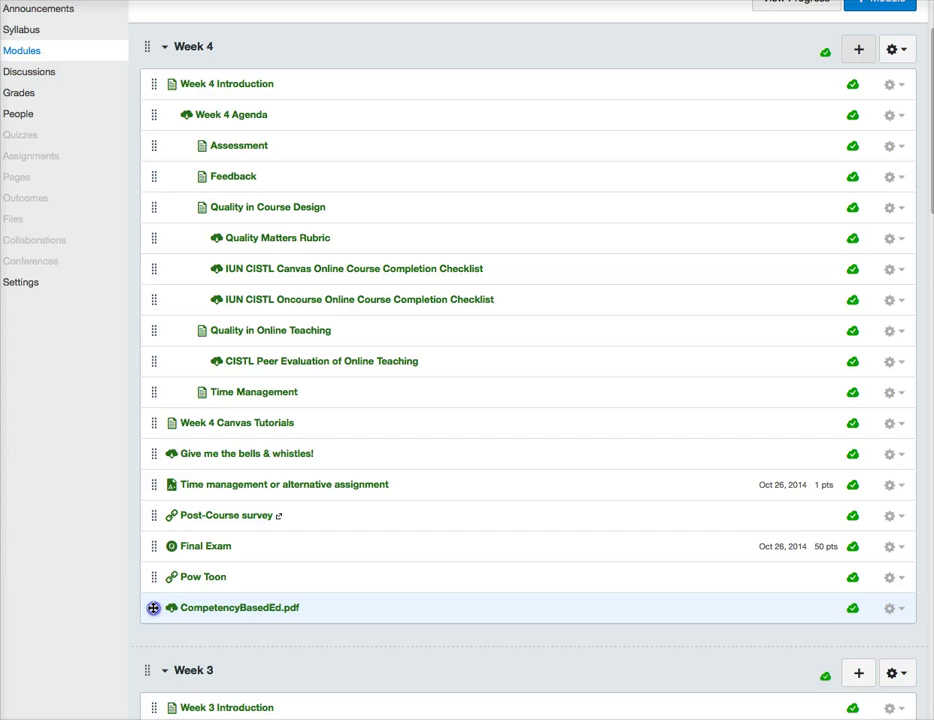
{"action": "left_click_drag", "start_coordinate": [154, 608], "coordinate": [153, 425]}
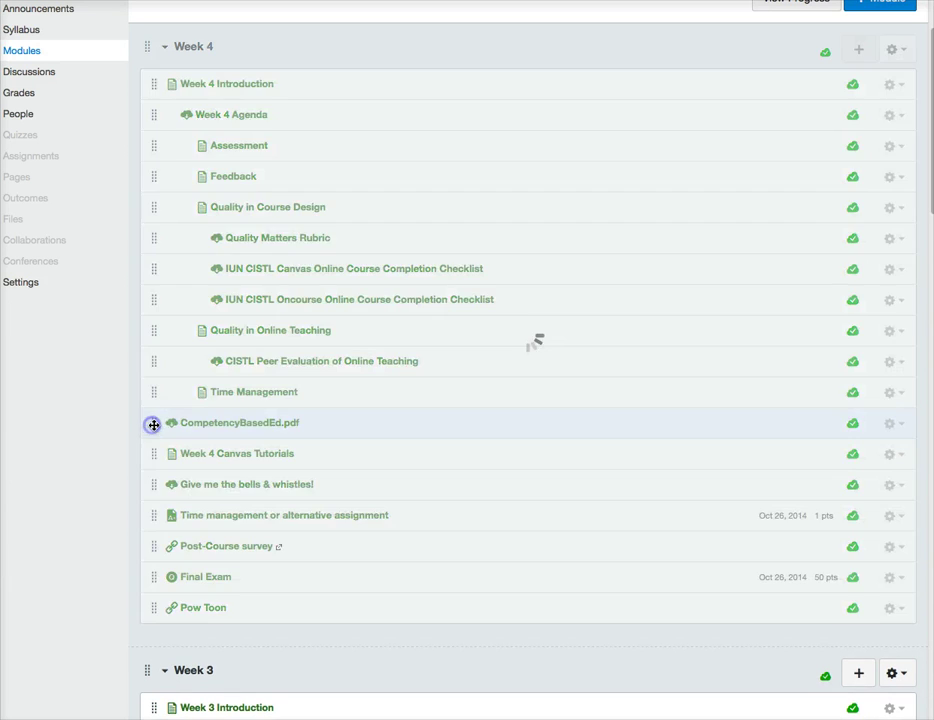
Increase the indent of CompetencyBasedEd.pdf in the Week 4 module by one level and remove that indent again
{"action": "left_click", "coordinate": [893, 425]}
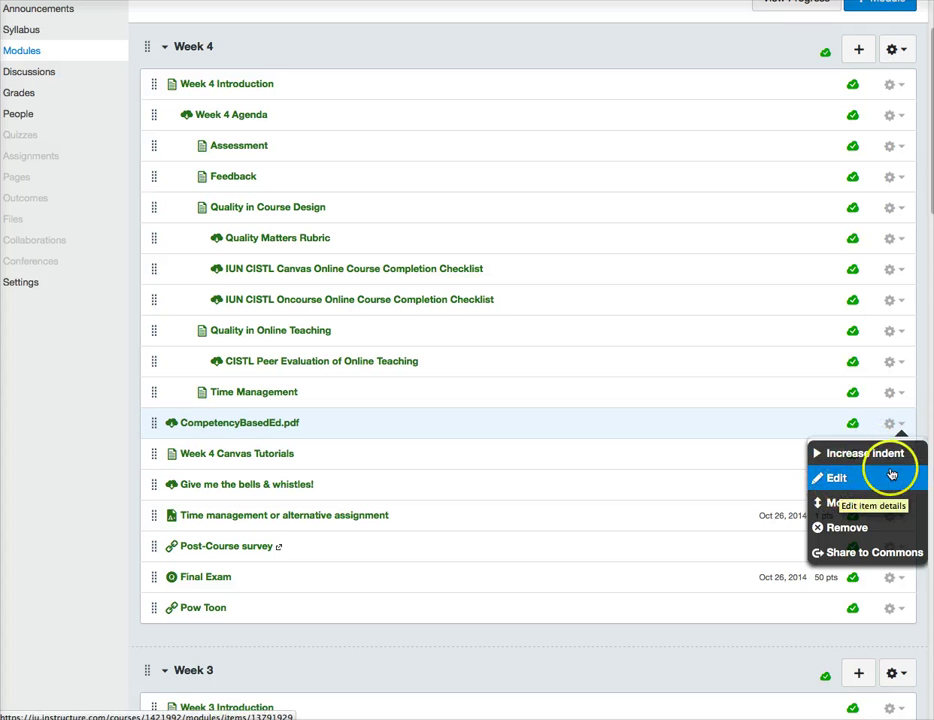
{"action": "left_click", "coordinate": [870, 455]}
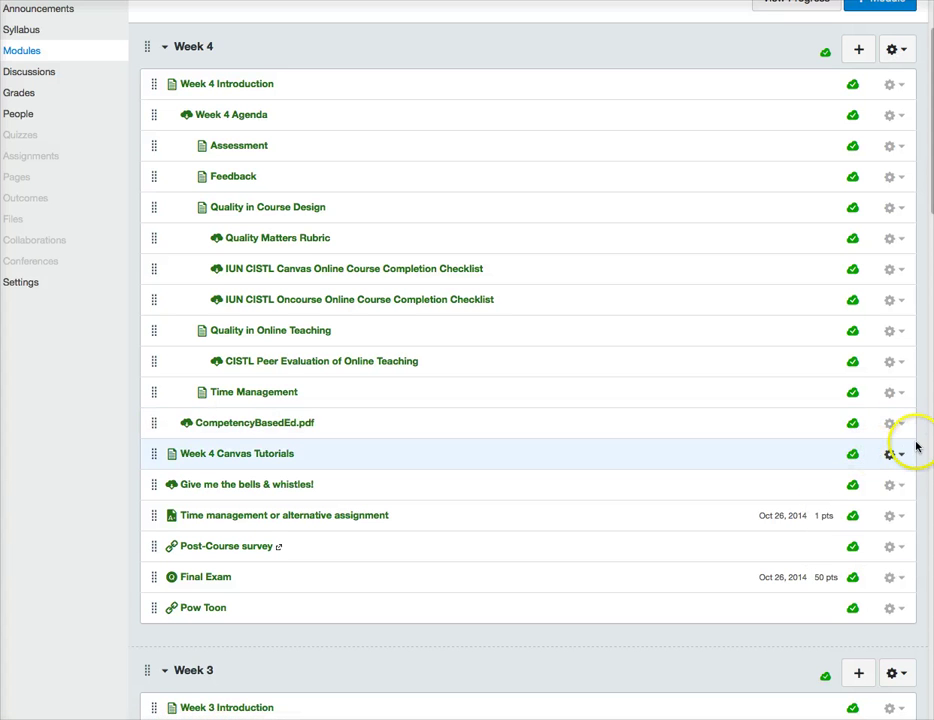
{"action": "left_click", "coordinate": [900, 425]}
{"action": "left_click", "coordinate": [885, 455]}
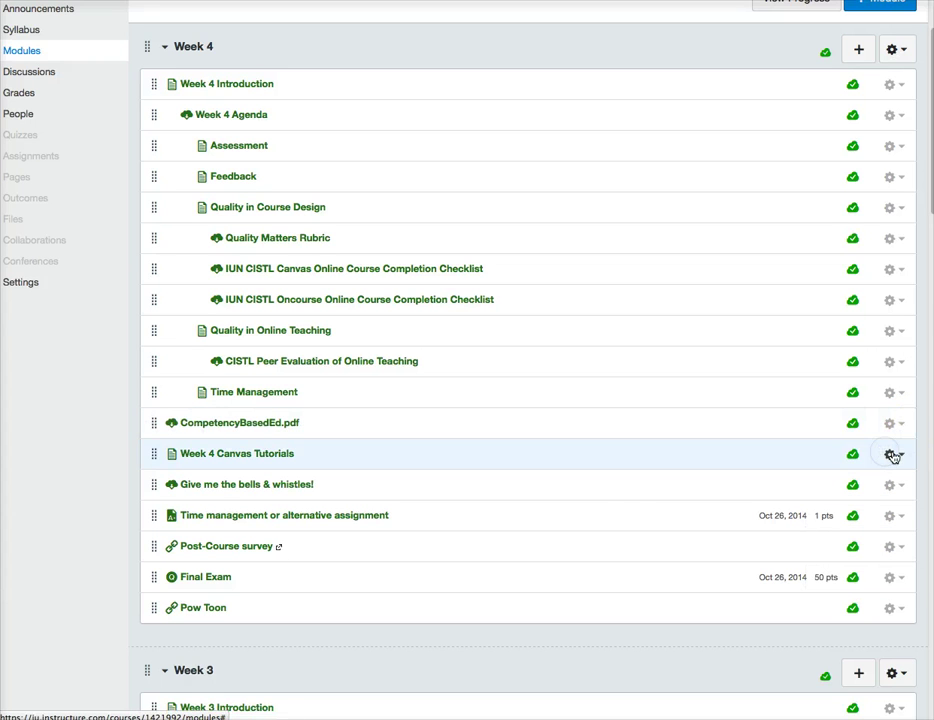
{"action": "scroll", "coordinate": [592, 561], "scroll_direction": "up", "scroll_amount": 2}
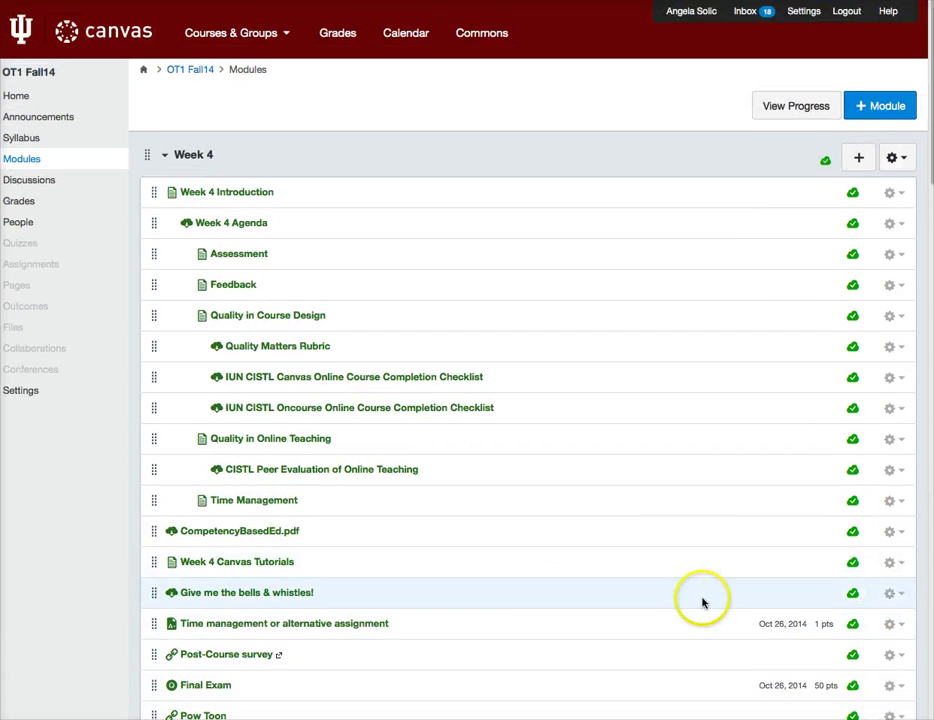